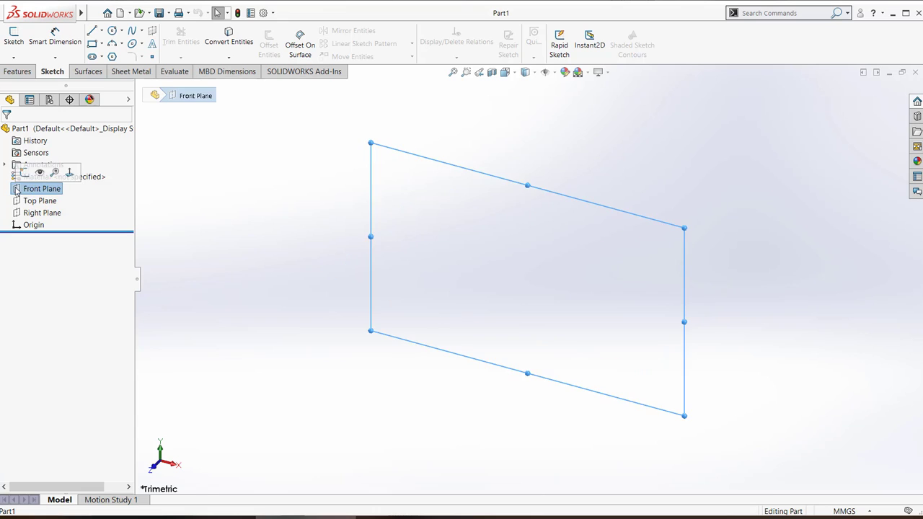
pyautogui.click(184, 202)
pyautogui.click(110, 11)
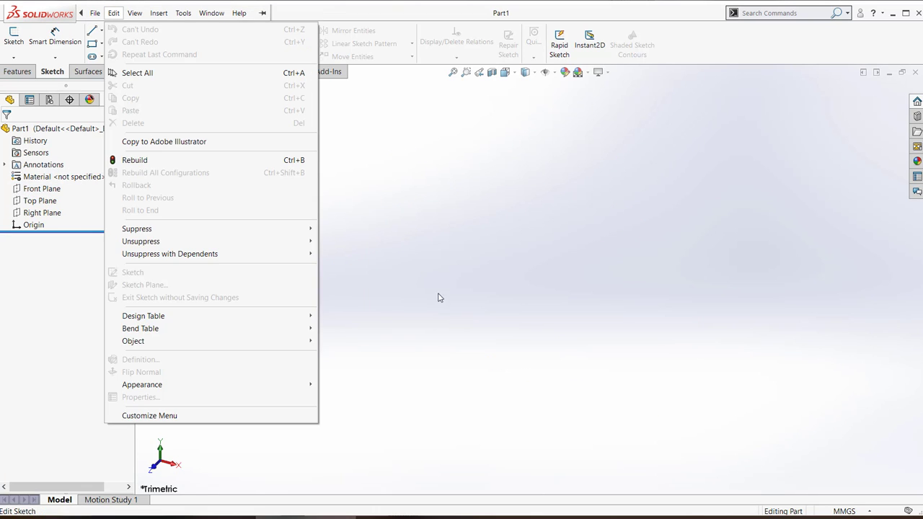
pyautogui.click(181, 89)
pyautogui.moveTo(72, 12)
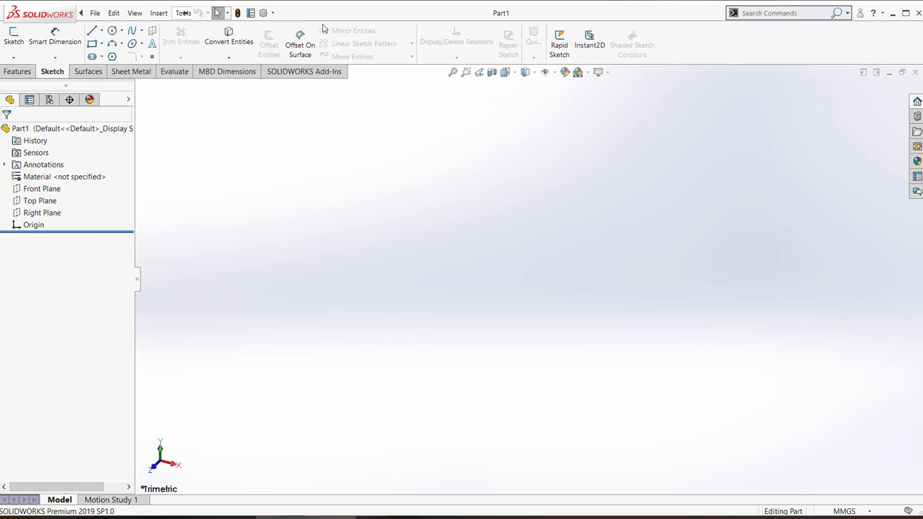
pyautogui.click(115, 13)
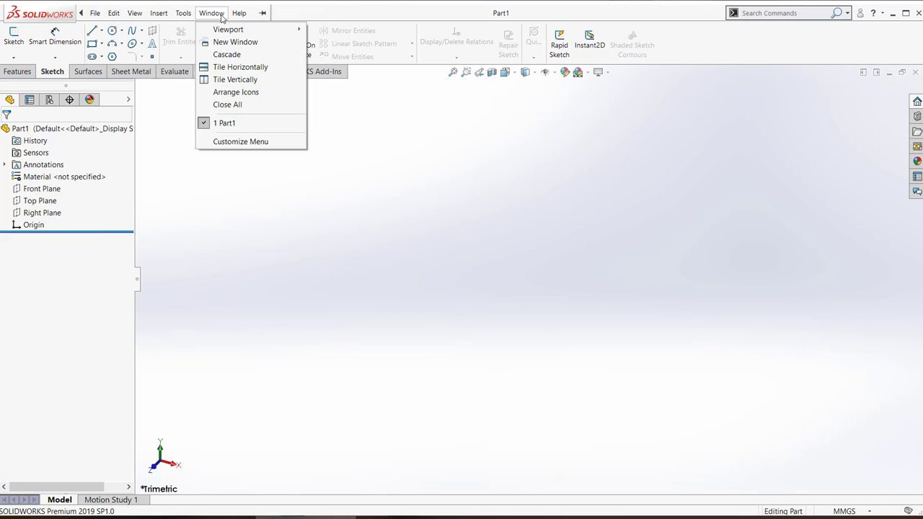
pyautogui.moveTo(98, 18)
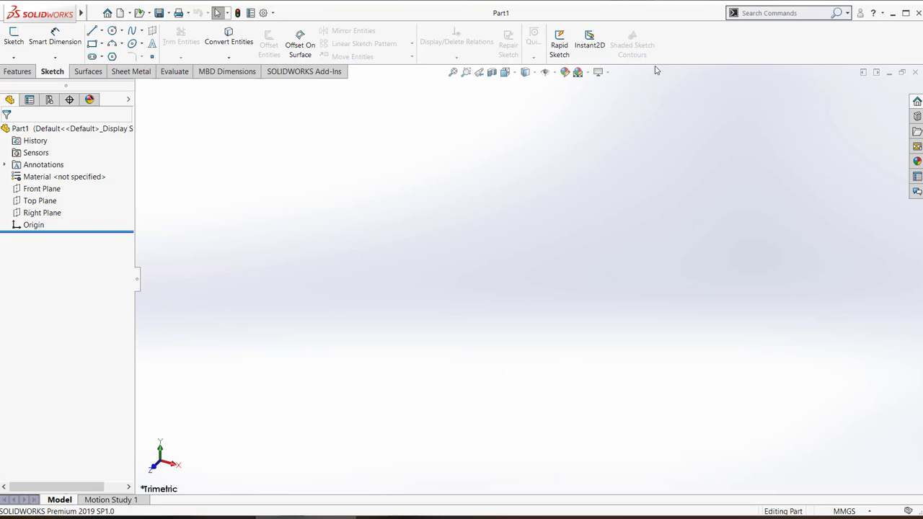
# Minimize the part's document window and restore it to full size.
pyautogui.click(889, 72)
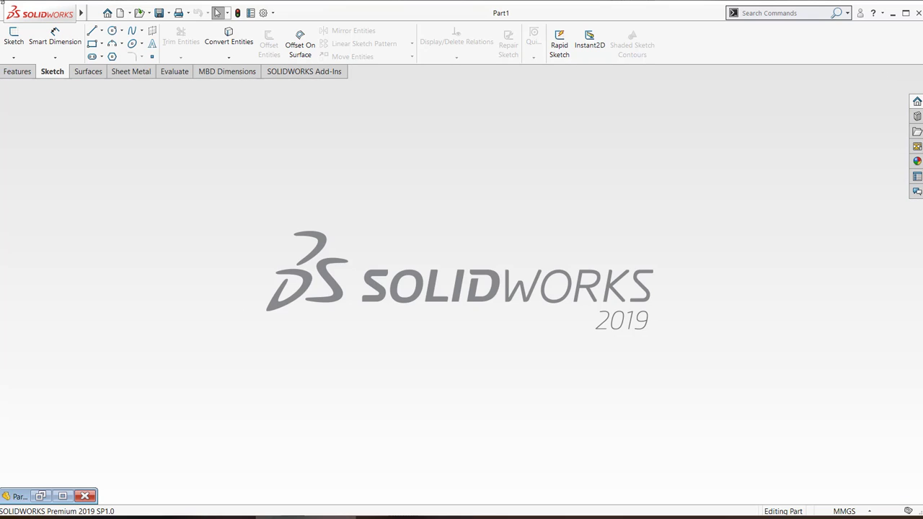
pyautogui.moveTo(65, 13)
pyautogui.click(94, 13)
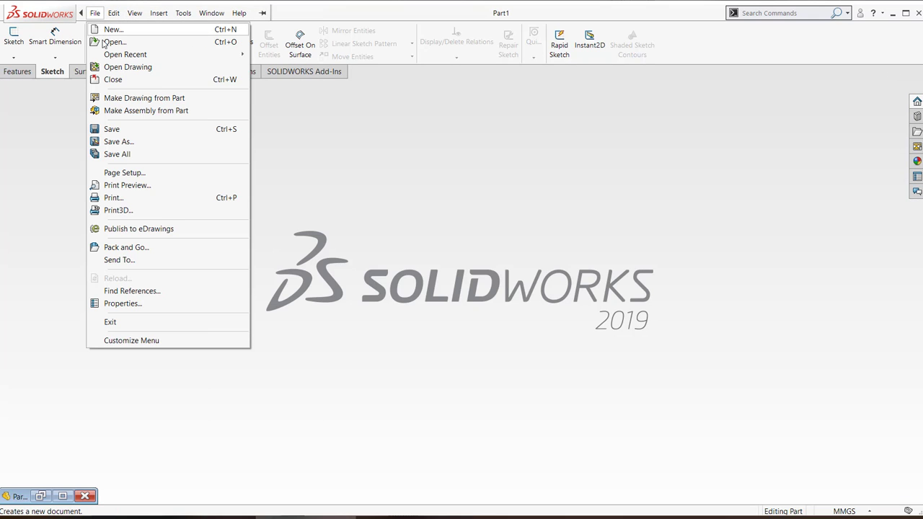
pyautogui.click(63, 496)
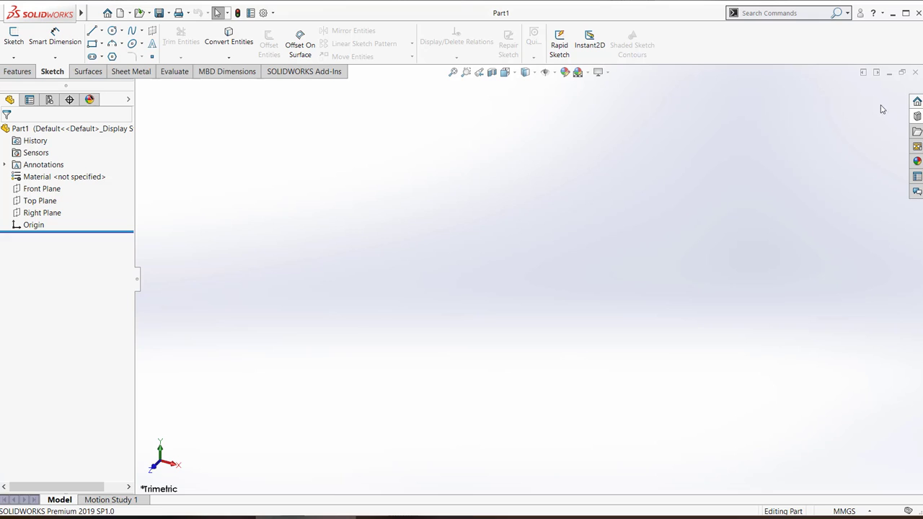
# Tile the part's document window to each half of the workspace and maximize it again.
pyautogui.click(869, 74)
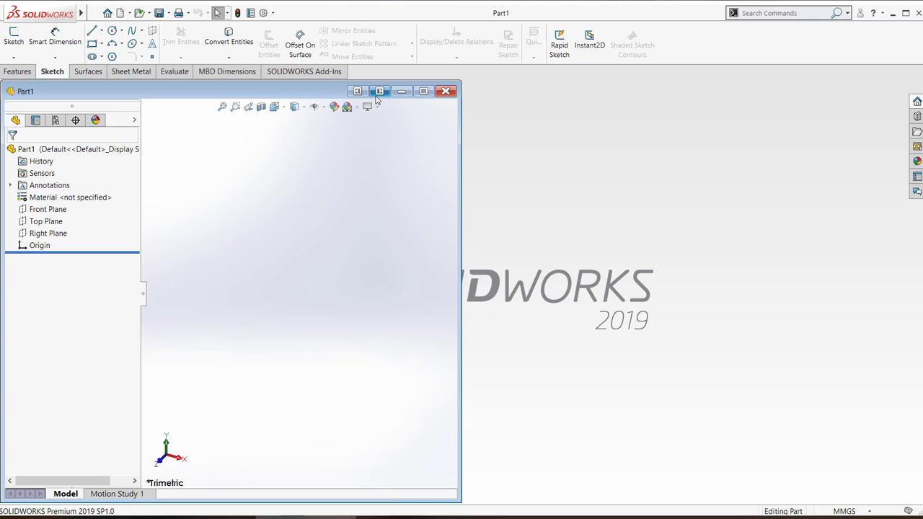
pyautogui.click(379, 92)
pyautogui.click(886, 92)
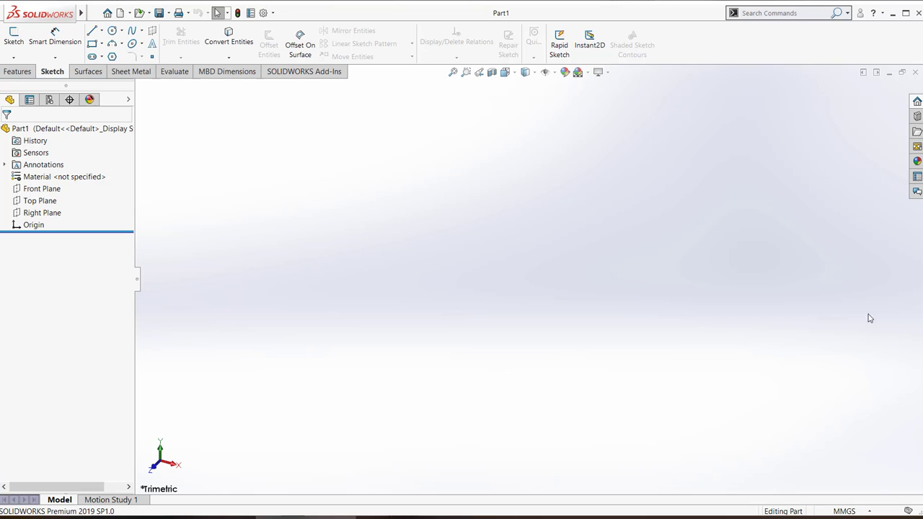
# Set the document's unit system to IPS (inch, pound, second).
pyautogui.click(858, 513)
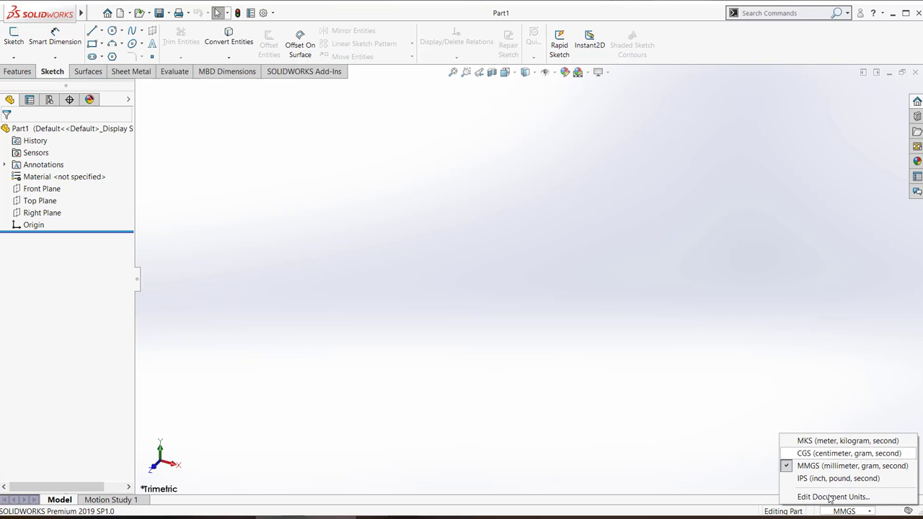
pyautogui.click(819, 479)
pyautogui.click(869, 511)
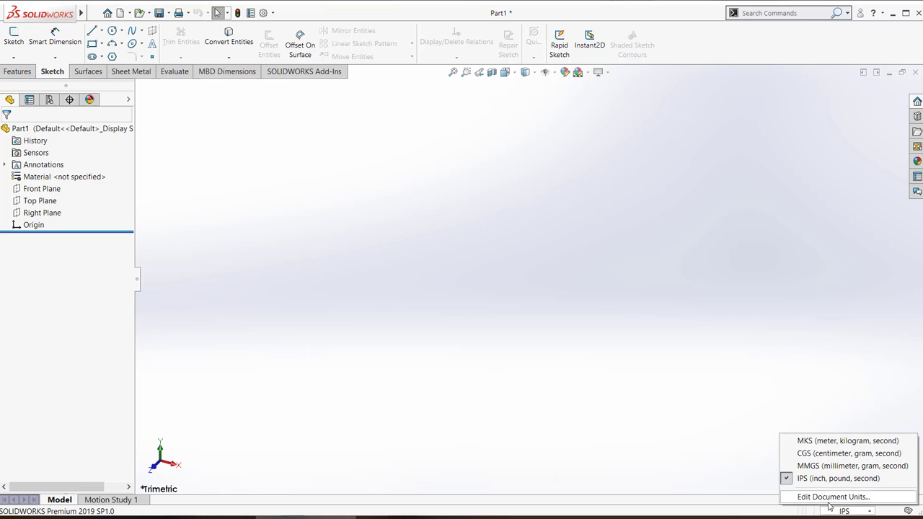
pyautogui.click(522, 366)
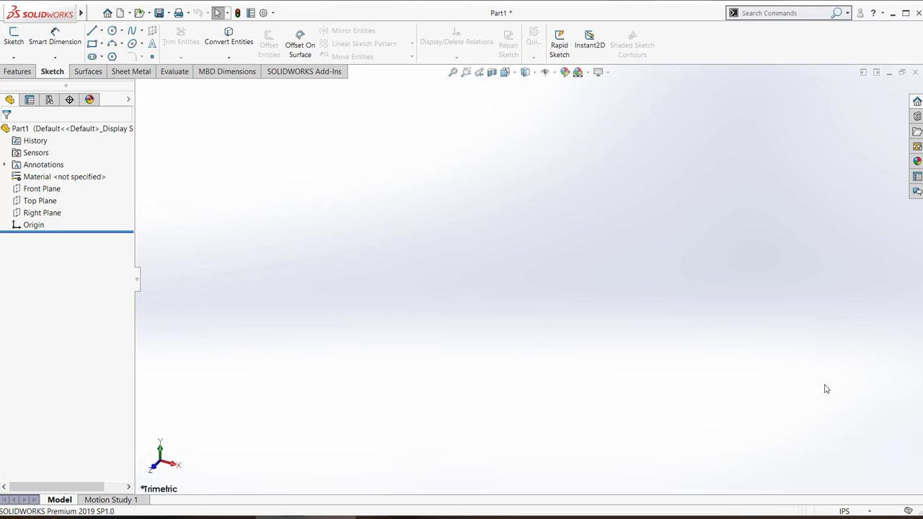
pyautogui.click(870, 511)
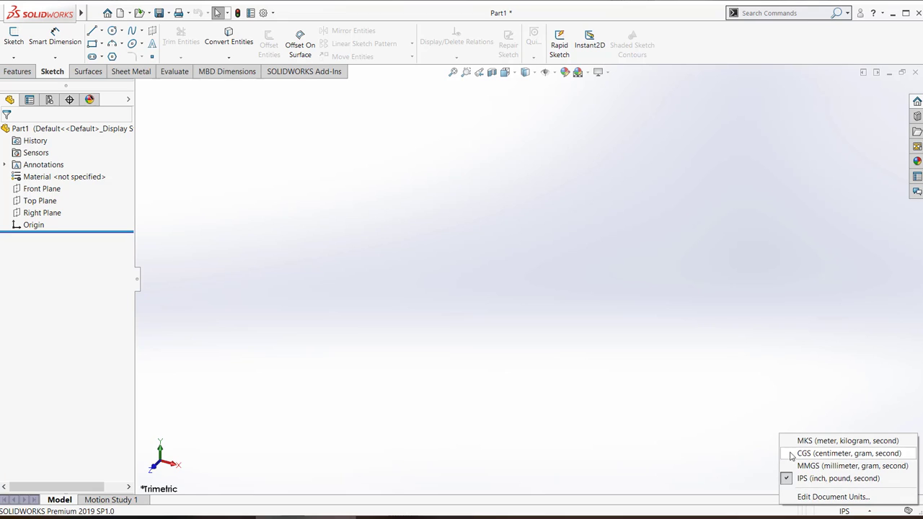
pyautogui.click(483, 305)
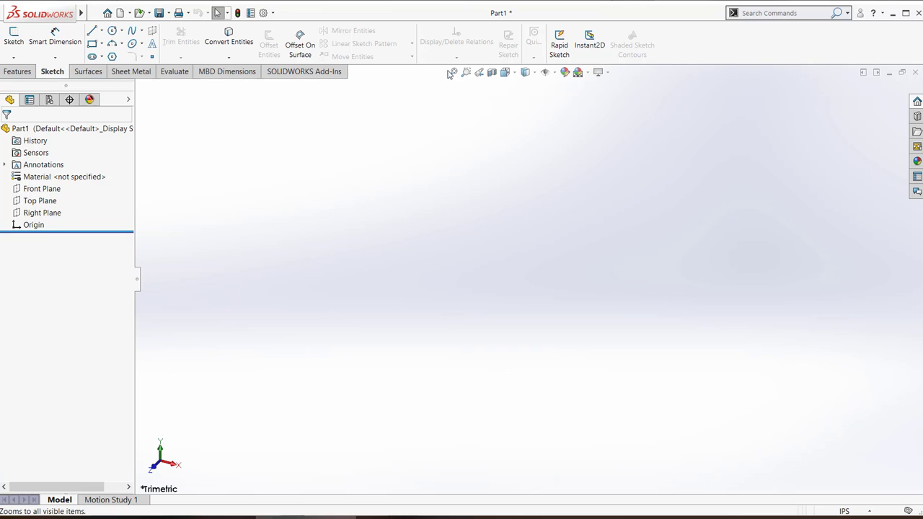
# Switch the part's display style to Hidden Lines Visible and back to Shaded With Edges.
pyautogui.click(505, 74)
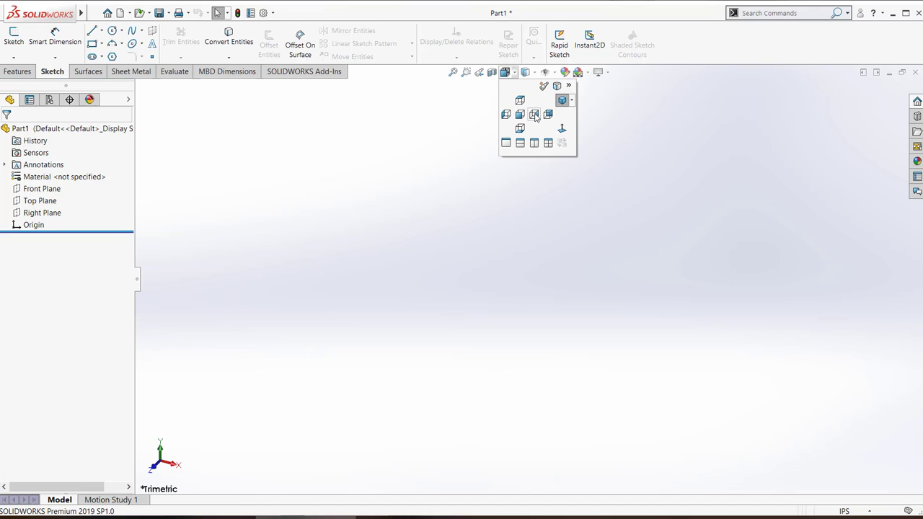
pyautogui.click(525, 72)
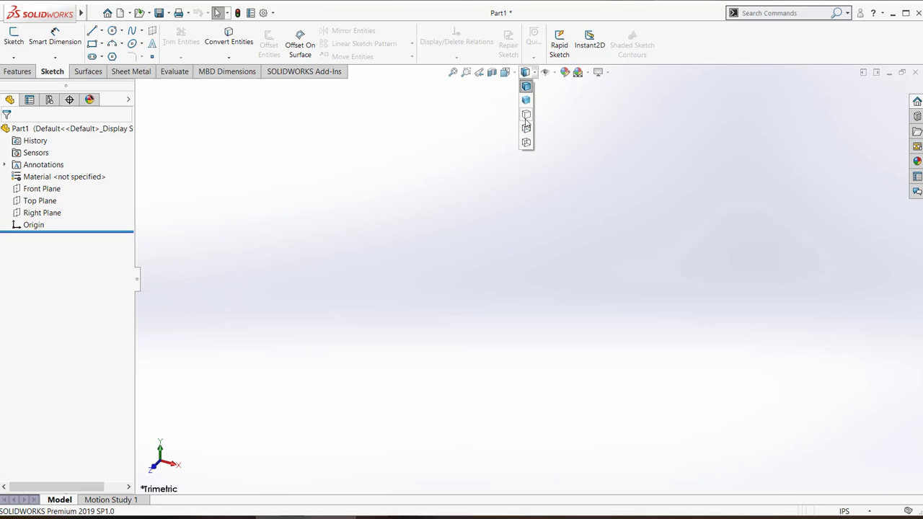
pyautogui.click(527, 130)
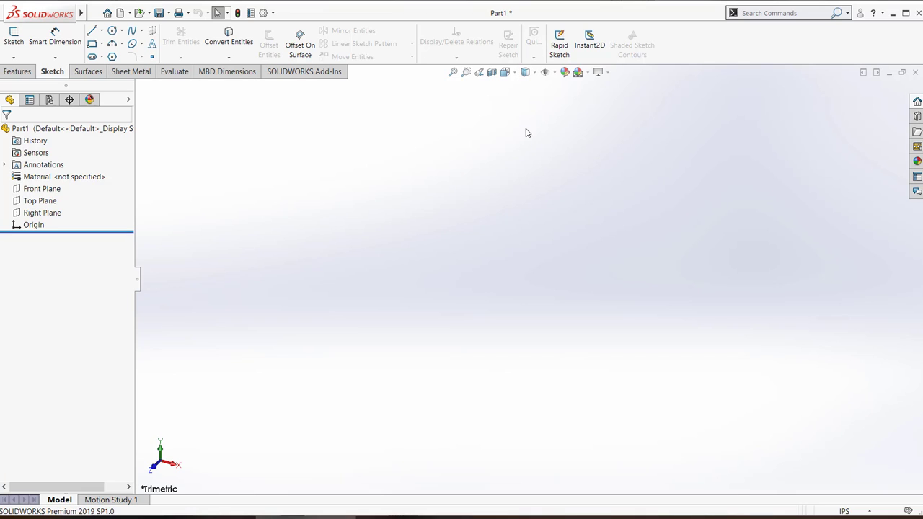
pyautogui.click(526, 72)
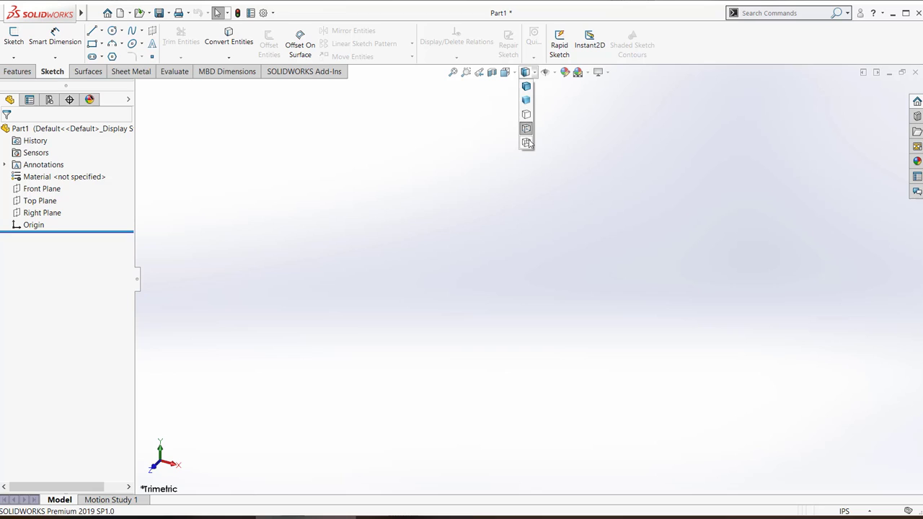
pyautogui.click(527, 87)
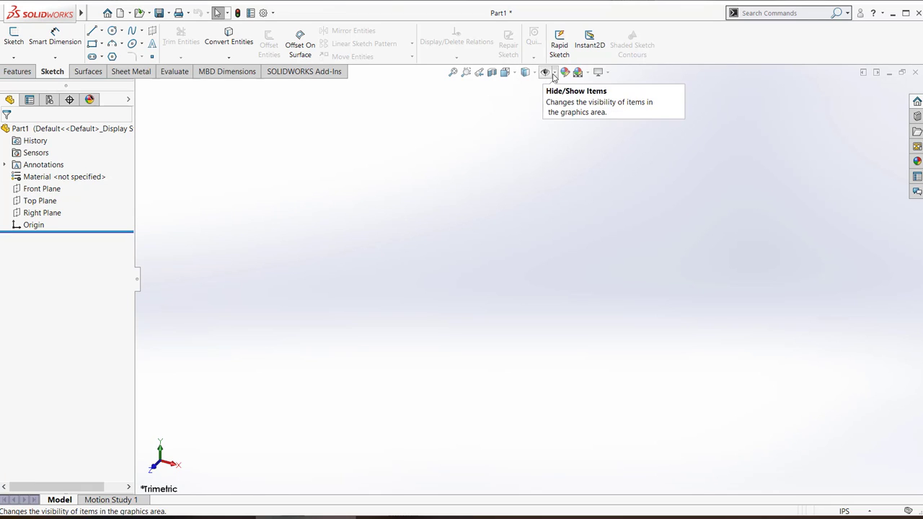
pyautogui.click(546, 74)
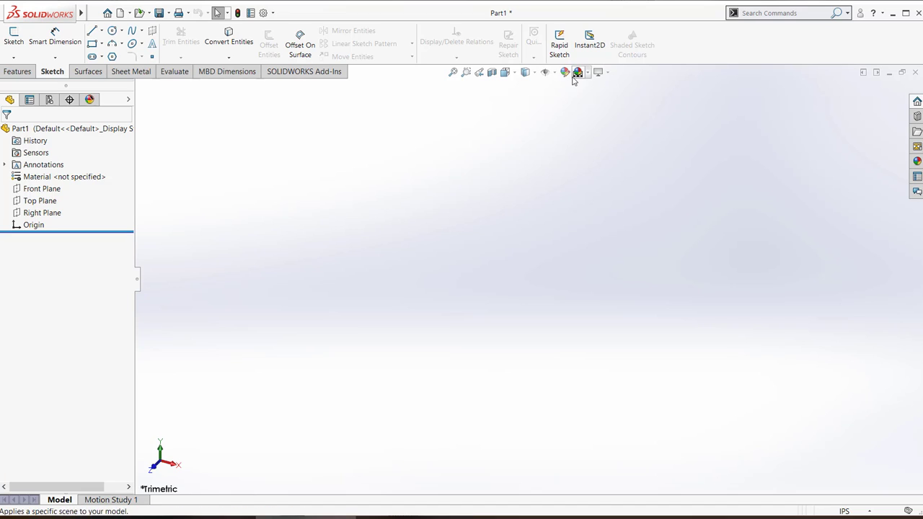
pyautogui.click(609, 73)
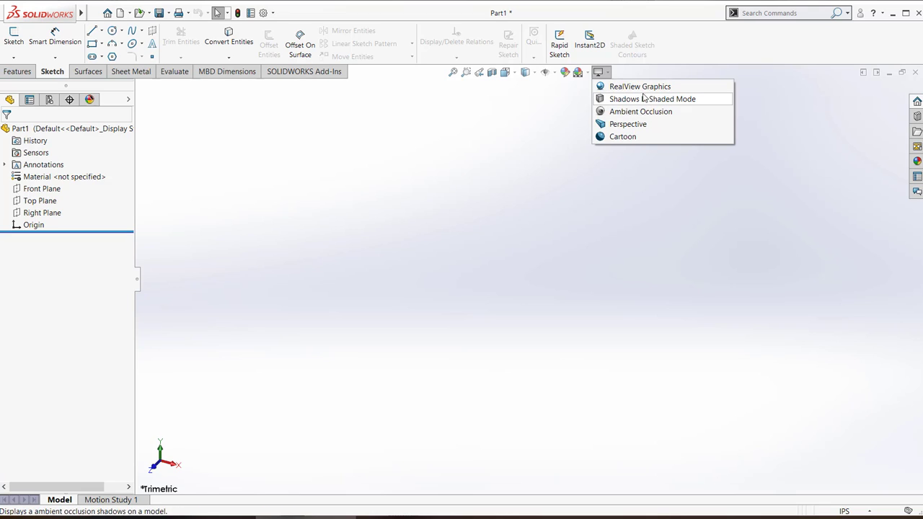
pyautogui.click(507, 212)
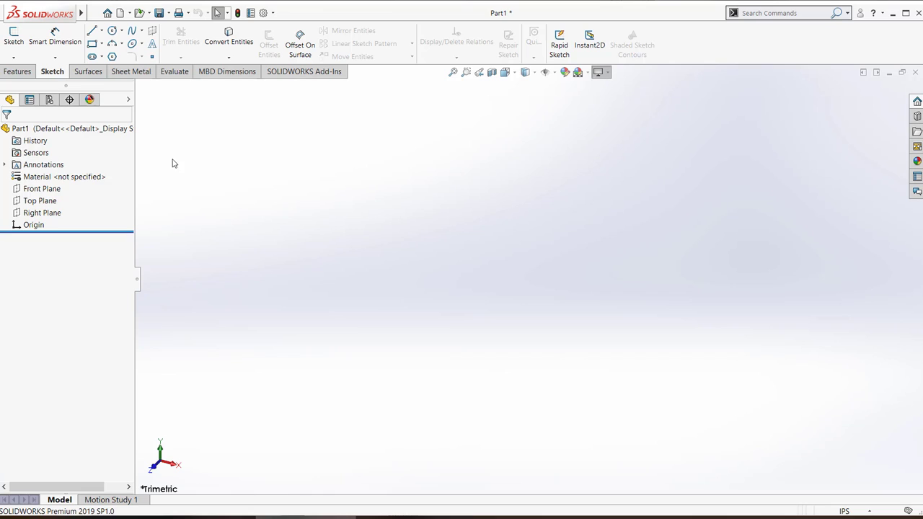
# Look through the Features, Sketch, Surfaces, Sheet Metal, Evaluate, MBD Dimensions and SOLIDWORKS Add-Ins command sets.
pyautogui.click(3, 72)
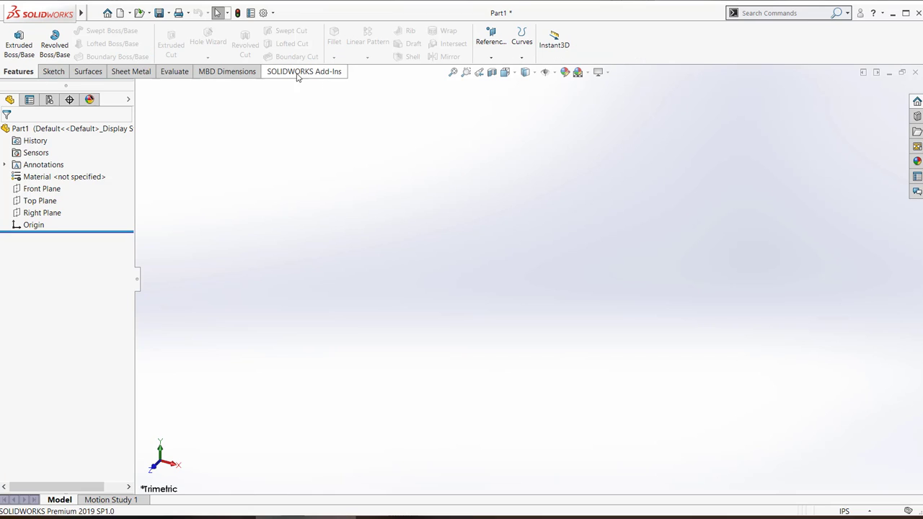
pyautogui.click(52, 74)
pyautogui.click(89, 75)
pyautogui.click(142, 75)
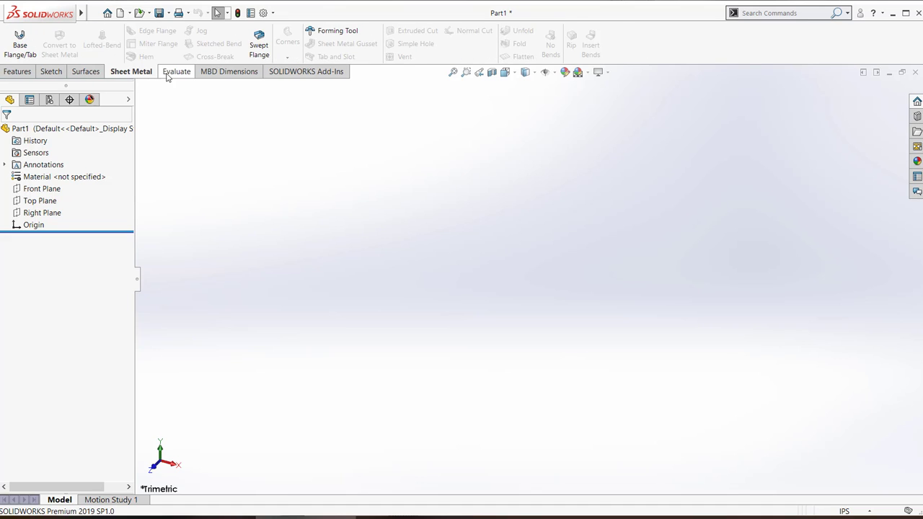
pyautogui.click(173, 76)
pyautogui.click(227, 76)
pyautogui.click(278, 76)
pyautogui.click(78, 75)
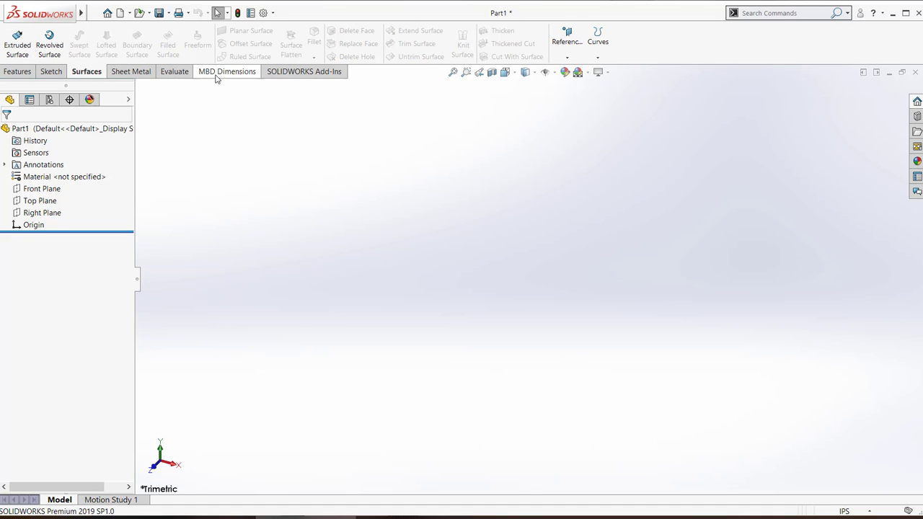
# Hide the Features and Sketch command sets from the CommandManager.
pyautogui.rightClick(216, 77)
pyautogui.rightClick(184, 73)
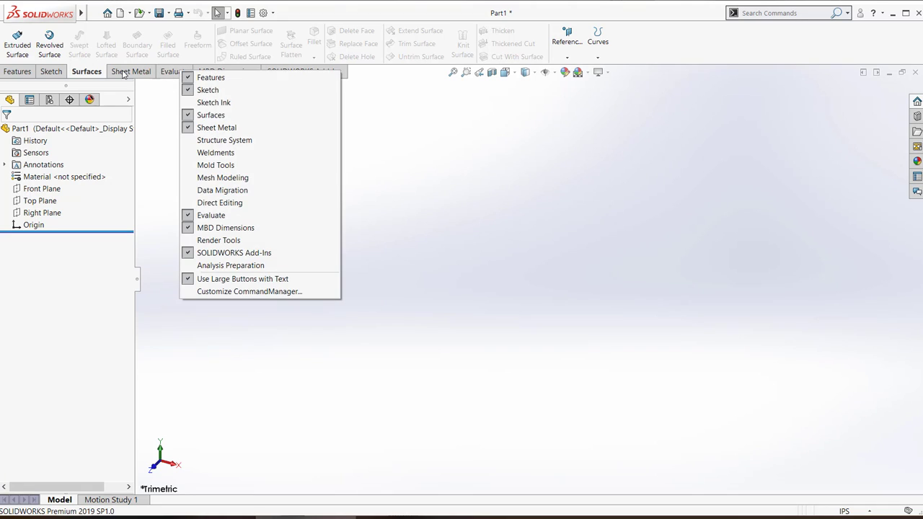
pyautogui.click(212, 78)
pyautogui.rightClick(143, 74)
pyautogui.click(170, 92)
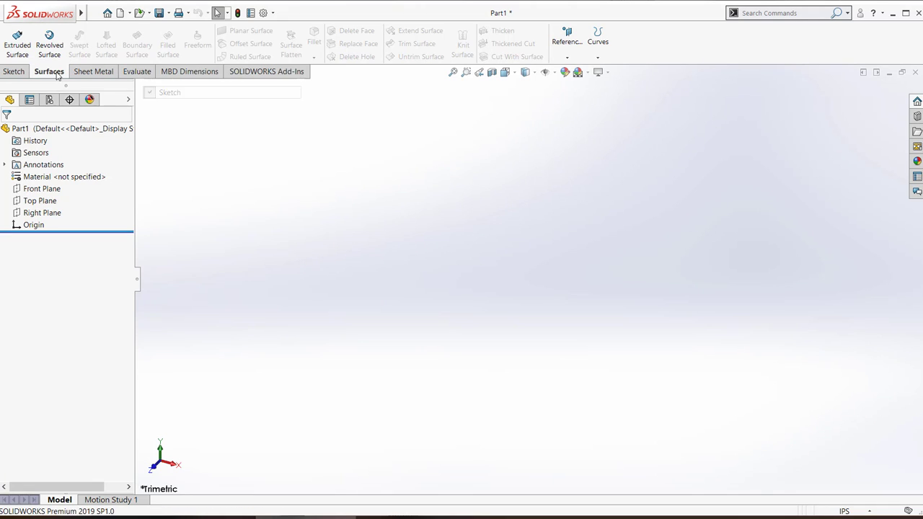
# Bring the Features and Sketch command sets back into the CommandManager.
pyautogui.rightClick(96, 73)
pyautogui.click(115, 80)
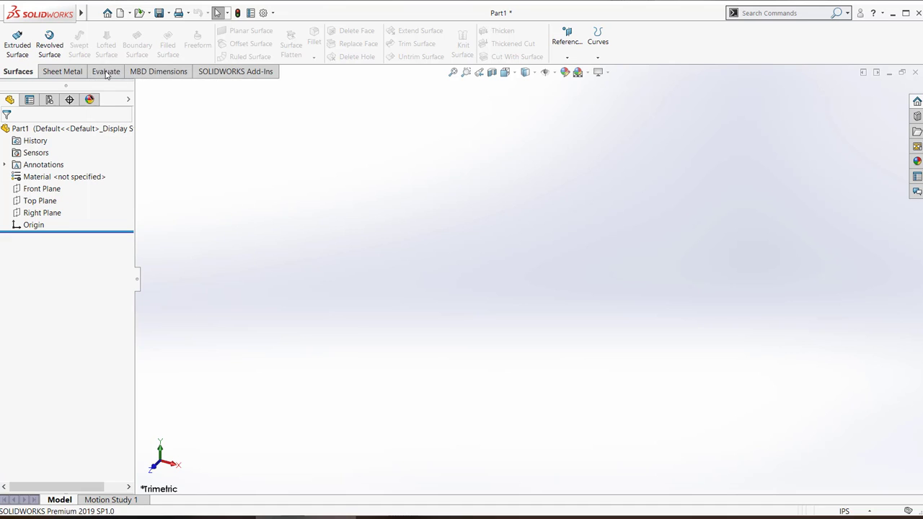
pyautogui.rightClick(109, 73)
pyautogui.click(124, 91)
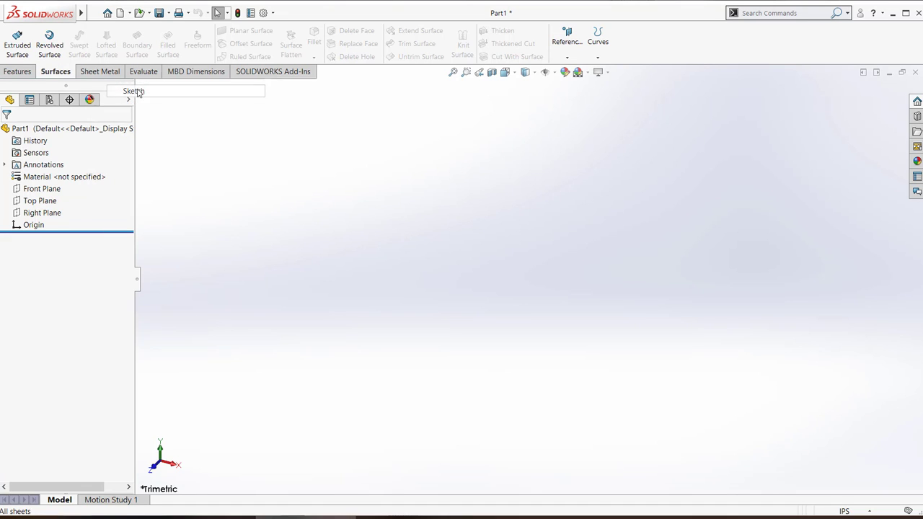
# Dock the CommandManager vertically beside the graphics area and return it to its horizontal position above the model.
pyautogui.click(24, 75)
pyautogui.click(52, 75)
pyautogui.moveTo(58, 77)
pyautogui.mouseDown()
pyautogui.moveTo(423, 122)
pyautogui.moveTo(626, 106)
pyautogui.moveTo(834, 224)
pyautogui.moveTo(918, 285)
pyautogui.moveTo(369, 7)
pyautogui.moveTo(478, 42)
pyautogui.moveTo(459, 42)
pyautogui.moveTo(6, 264)
pyautogui.moveTo(386, 390)
pyautogui.moveTo(7, 261)
pyautogui.moveTo(360, 324)
pyautogui.moveTo(912, 282)
pyautogui.moveTo(913, 264)
pyautogui.mouseUp()
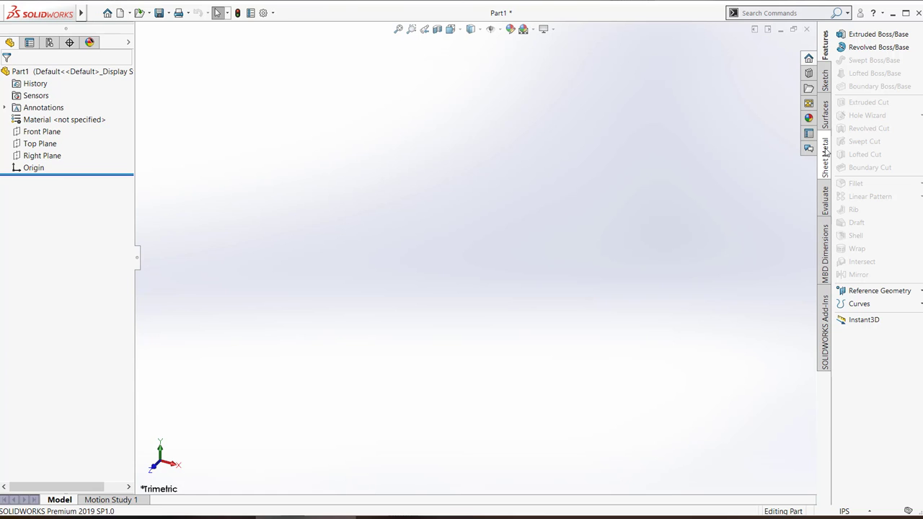
pyautogui.moveTo(812, 157); pyautogui.dragTo(463, 36)
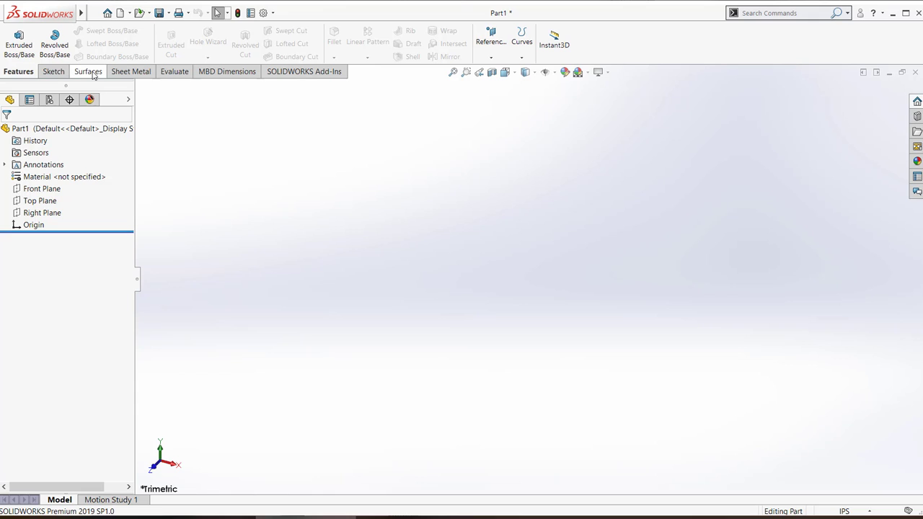
# Add the Weldments command set to the CommandManager.
pyautogui.click(88, 71)
pyautogui.rightClick(119, 74)
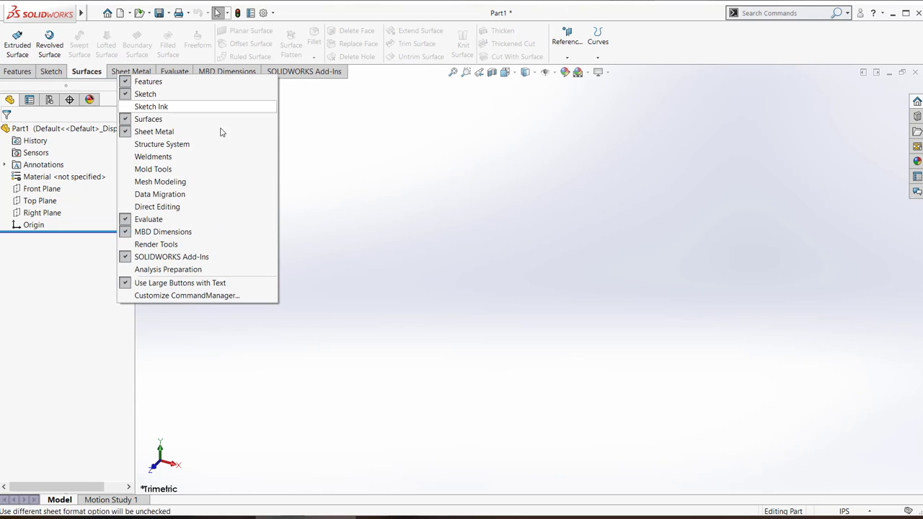
pyautogui.click(182, 157)
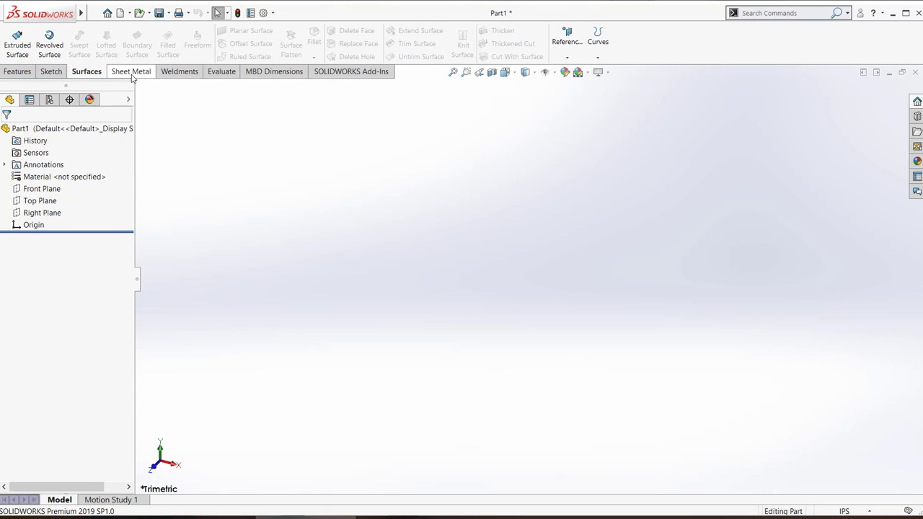
pyautogui.click(135, 74)
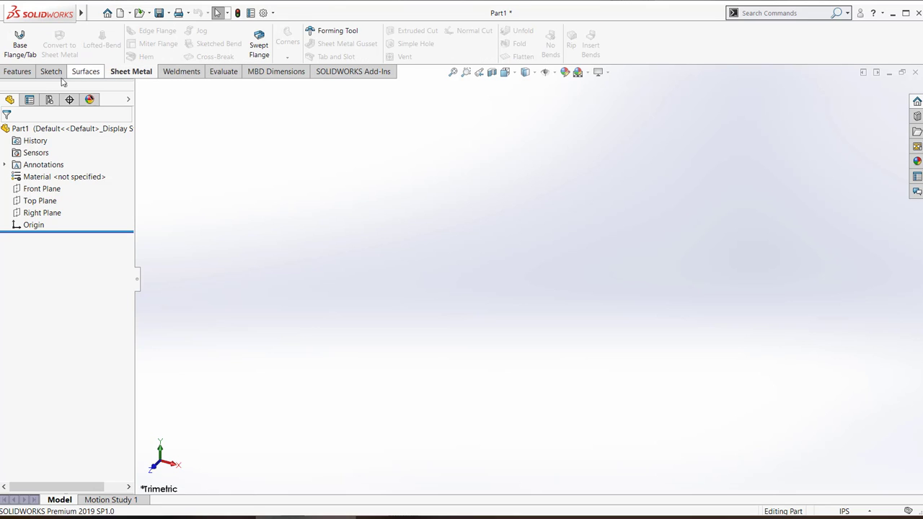
# Hide the Weldments command set from the CommandManager.
pyautogui.rightClick(88, 77)
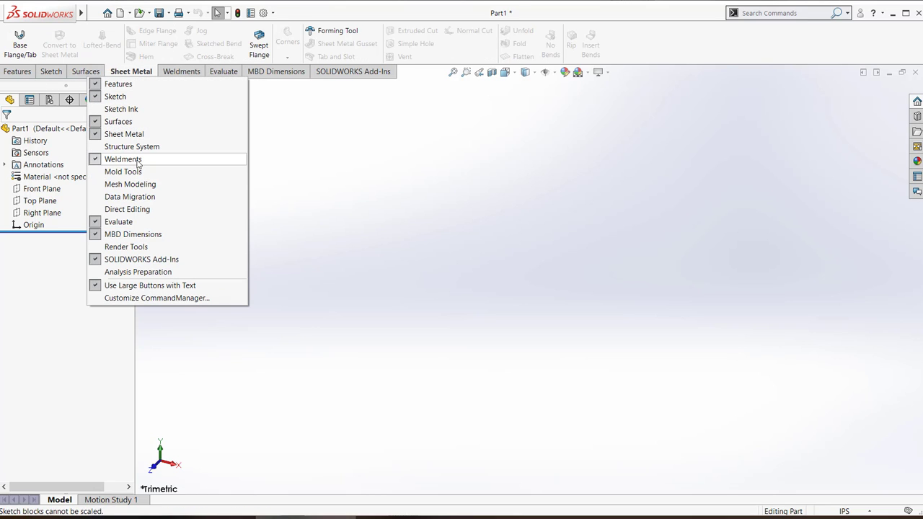
pyautogui.press('Escape')
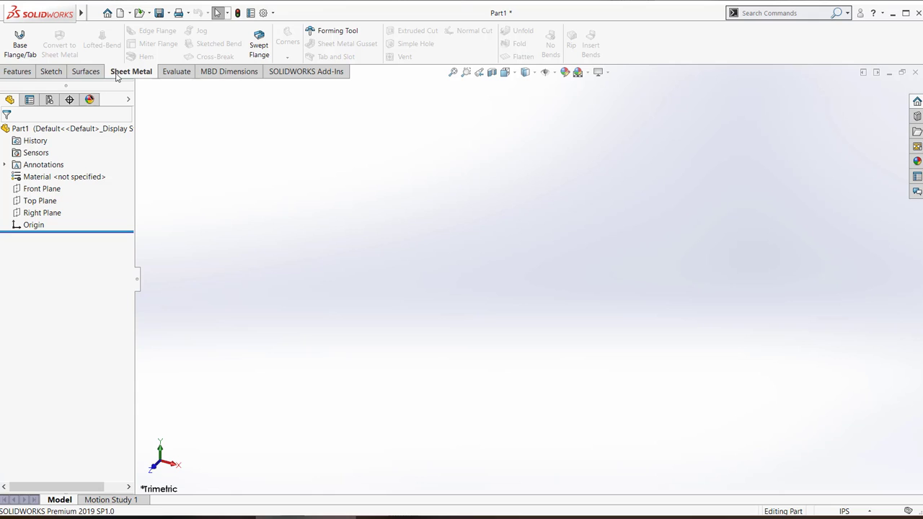
pyautogui.rightClick(138, 75)
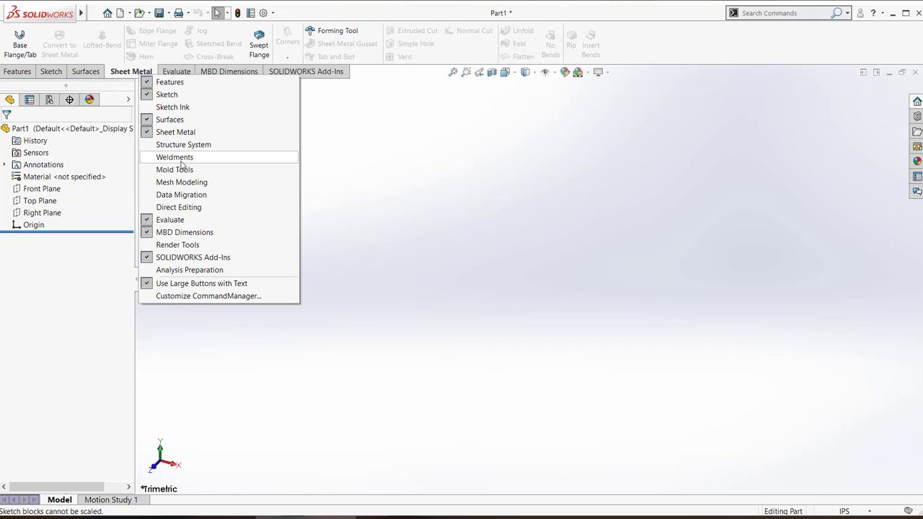
pyautogui.click(180, 163)
pyautogui.rightClick(150, 74)
pyautogui.click(175, 158)
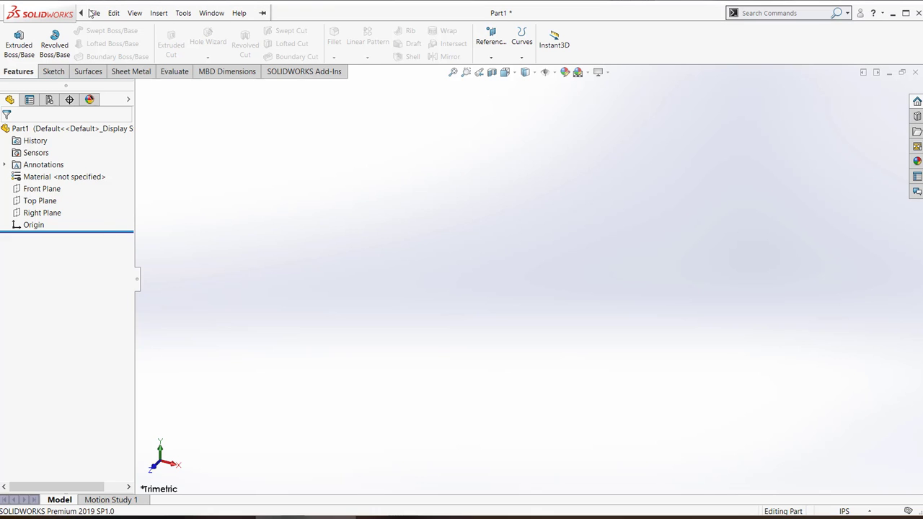
# Examine the available Edit and Insert commands, including the list of commands for creating features.
pyautogui.click(96, 13)
pyautogui.click(100, 14)
pyautogui.click(93, 13)
pyautogui.moveTo(107, 4)
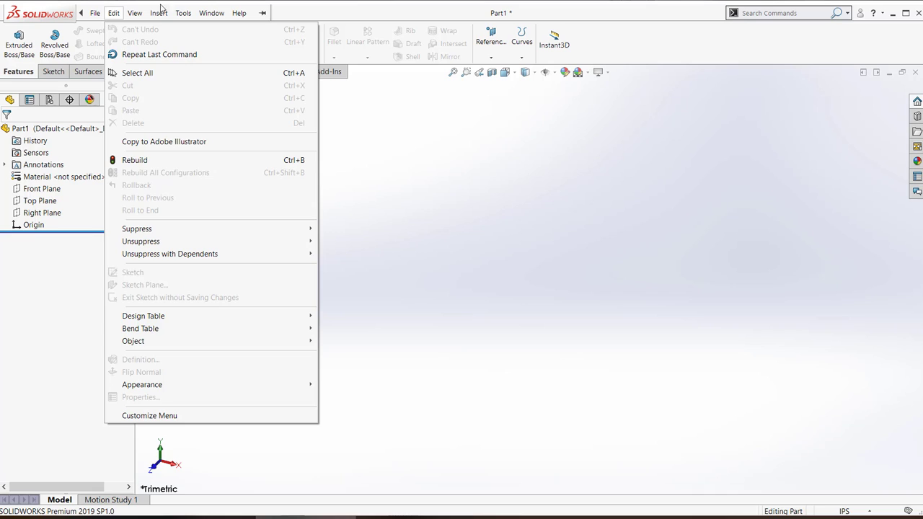
pyautogui.moveTo(159, 13)
pyautogui.moveTo(210, 55)
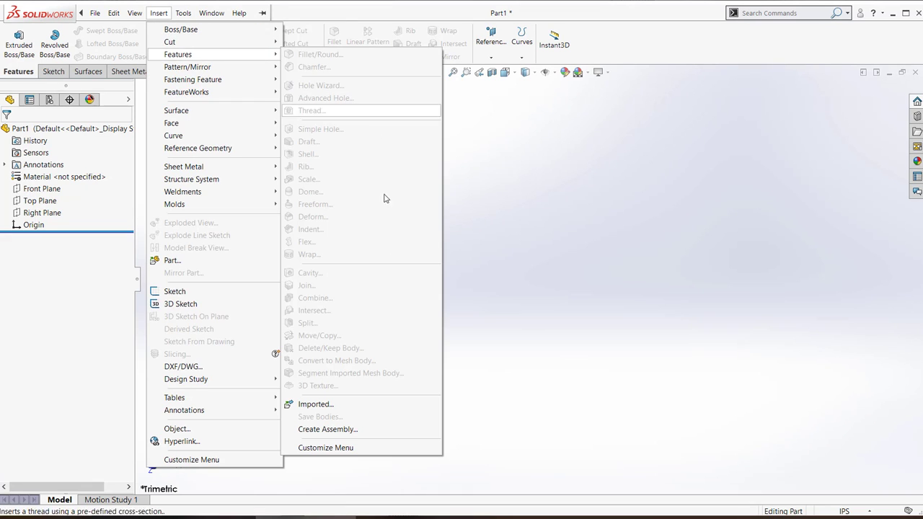
pyautogui.click(491, 331)
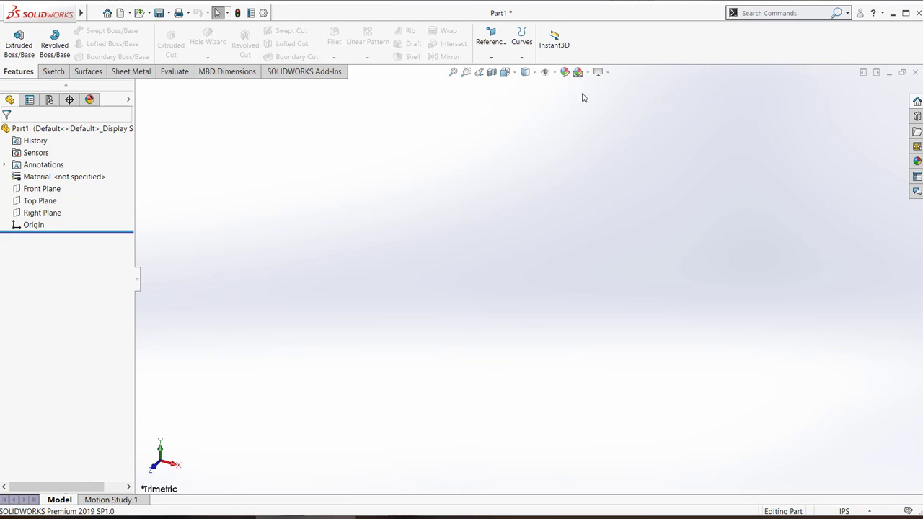
# Customize the Features command set by adding the Delete/Keep Body, Split and Move/Copy Bodies commands.
pyautogui.rightClick(598, 51)
pyautogui.click(586, 48)
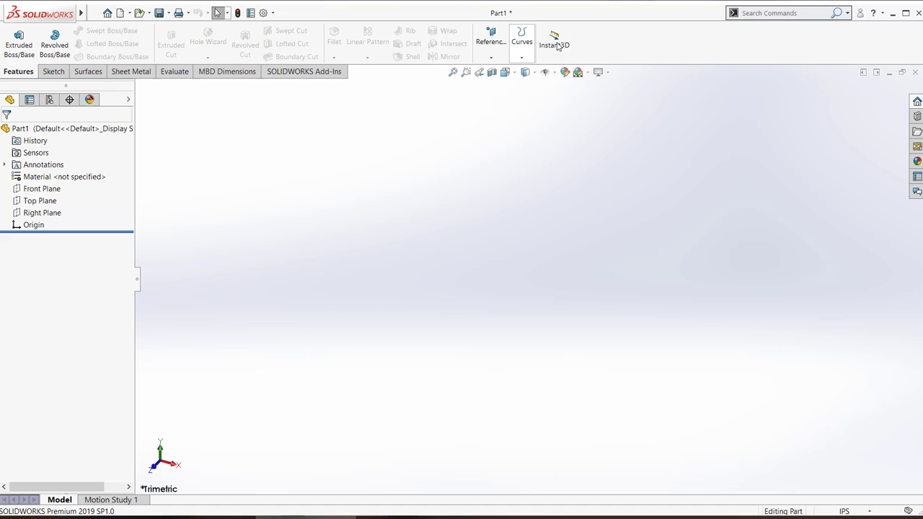
pyautogui.rightClick(616, 49)
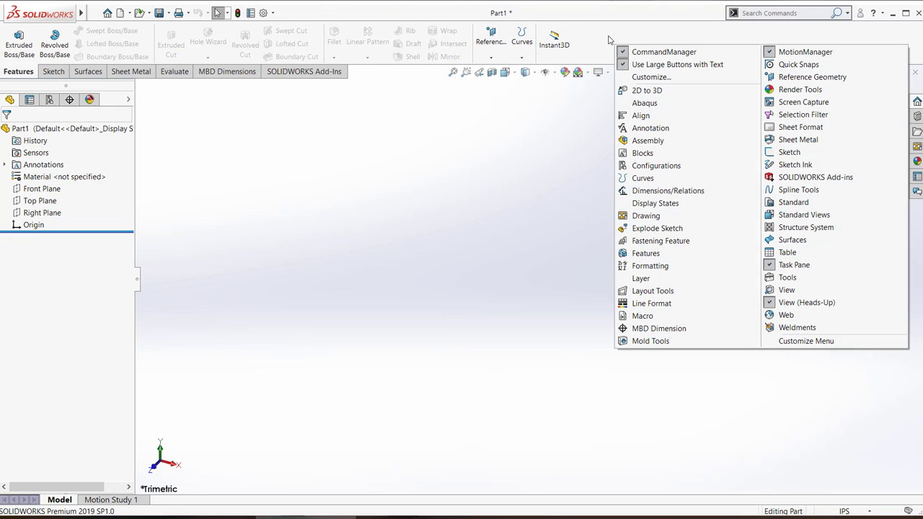
pyautogui.click(643, 77)
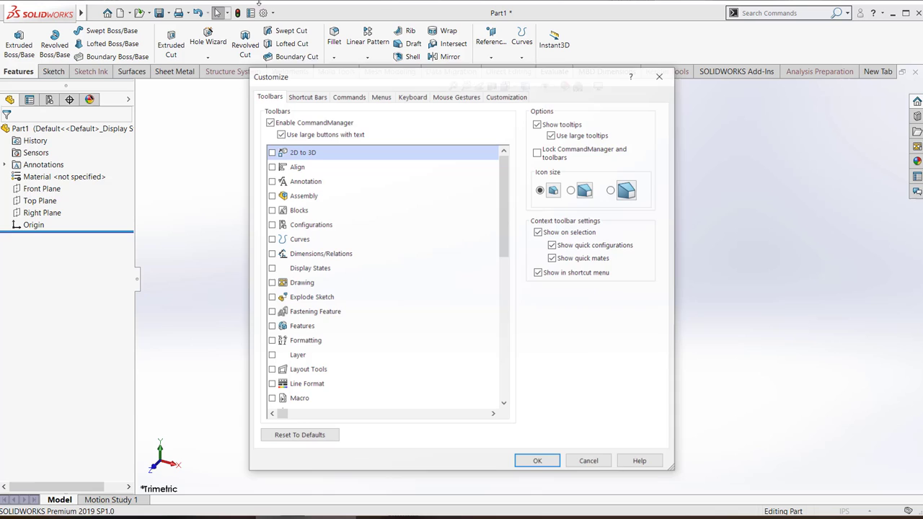
pyautogui.click(381, 96)
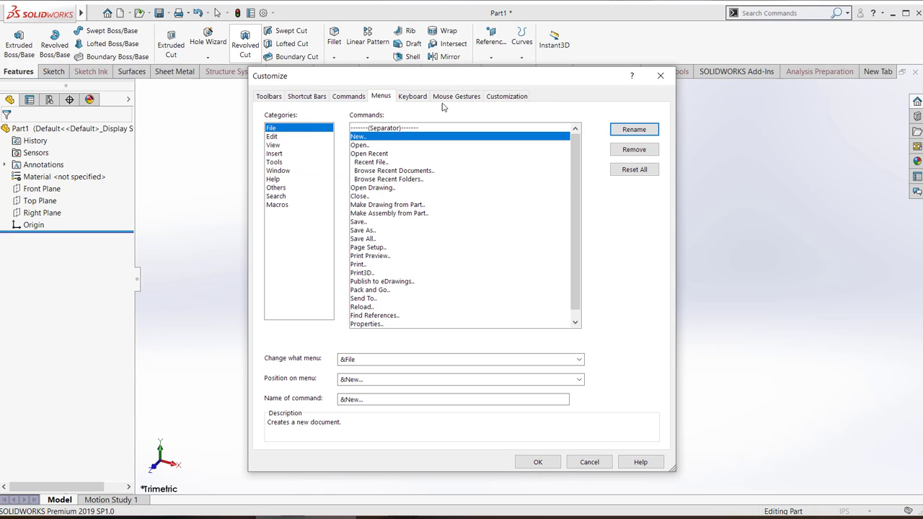
pyautogui.click(338, 98)
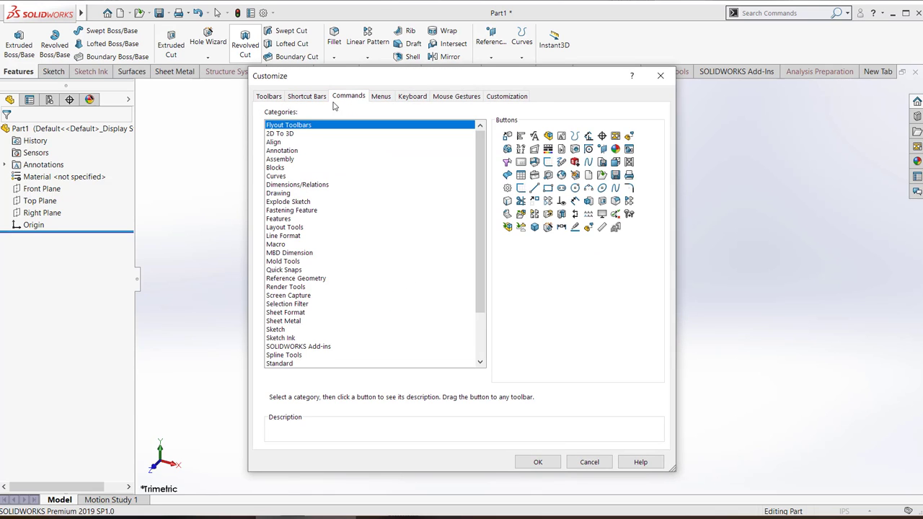
pyautogui.click(294, 218)
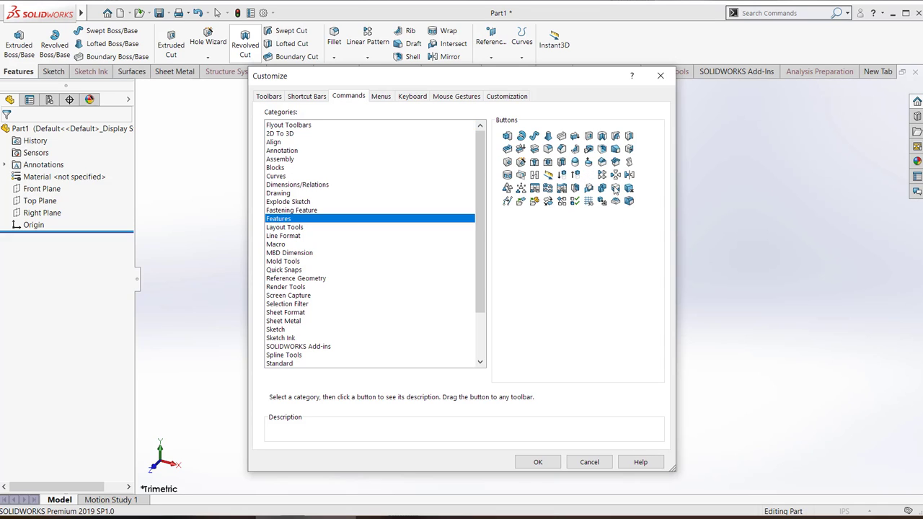
pyautogui.moveTo(629, 189); pyautogui.dragTo(583, 38)
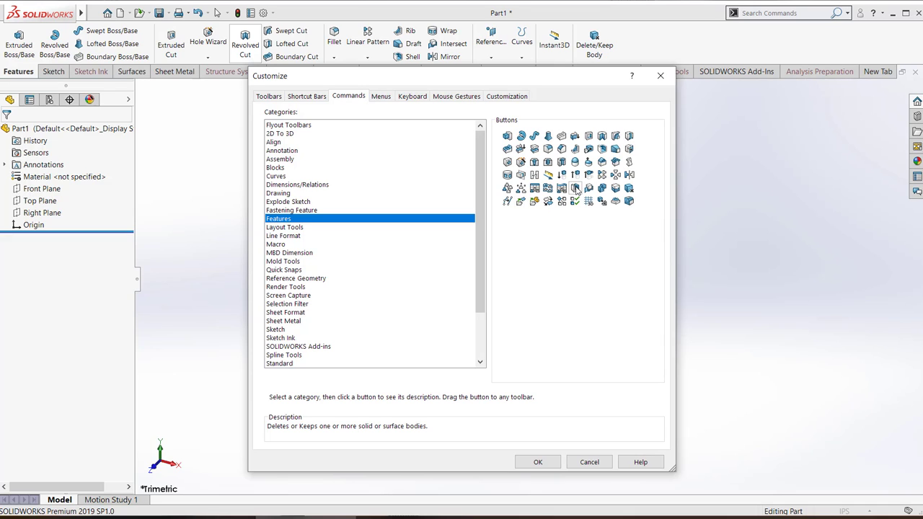
pyautogui.moveTo(575, 188); pyautogui.dragTo(613, 55)
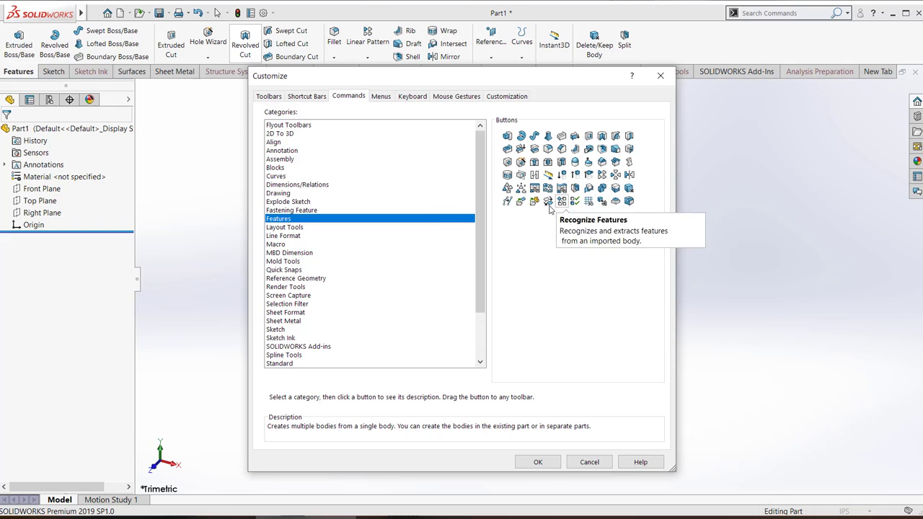
pyautogui.moveTo(548, 202); pyautogui.dragTo(641, 56)
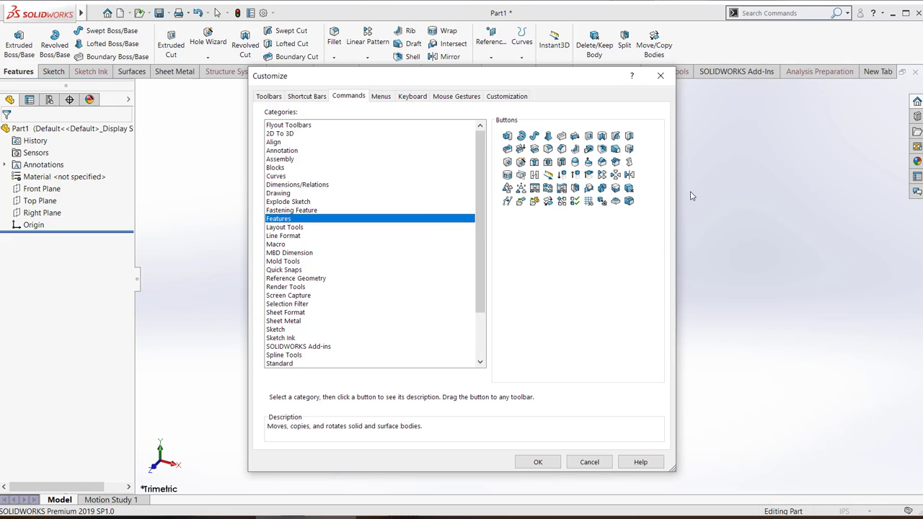
# Add the Split Entities command to the Sketch command set and finish the customization.
pyautogui.scroll(-3, 297, 254)
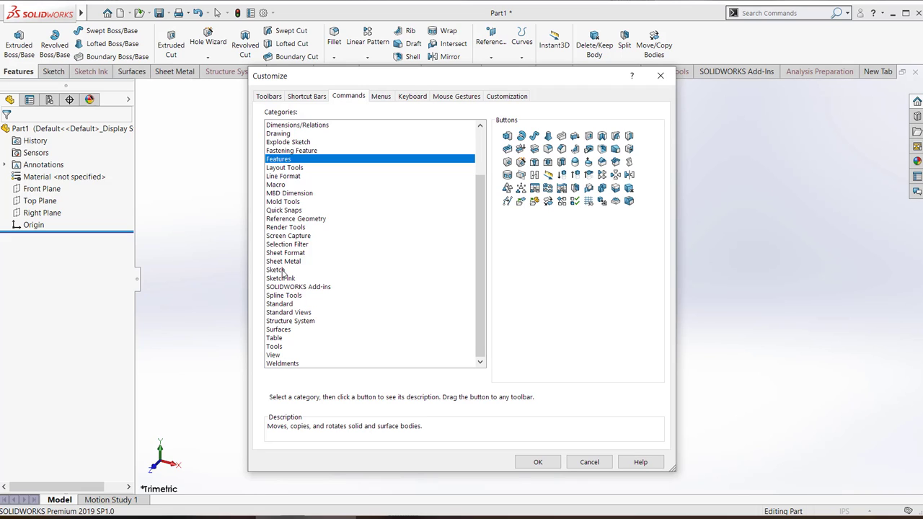
pyautogui.click(278, 270)
pyautogui.click(52, 72)
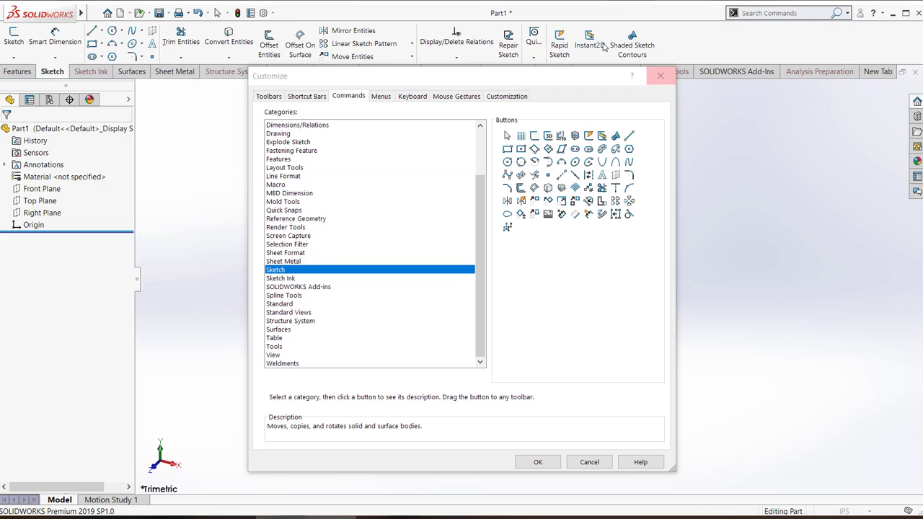
pyautogui.click(590, 44)
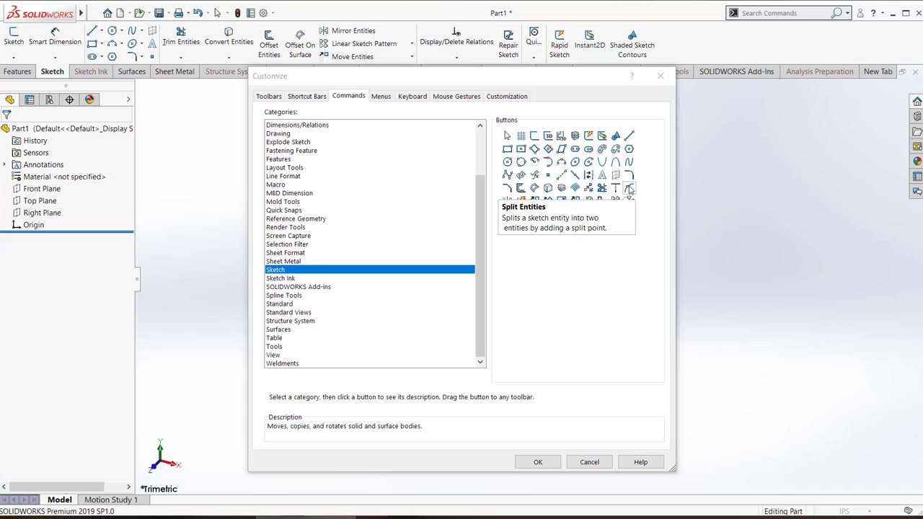
pyautogui.moveTo(629, 189); pyautogui.dragTo(666, 43)
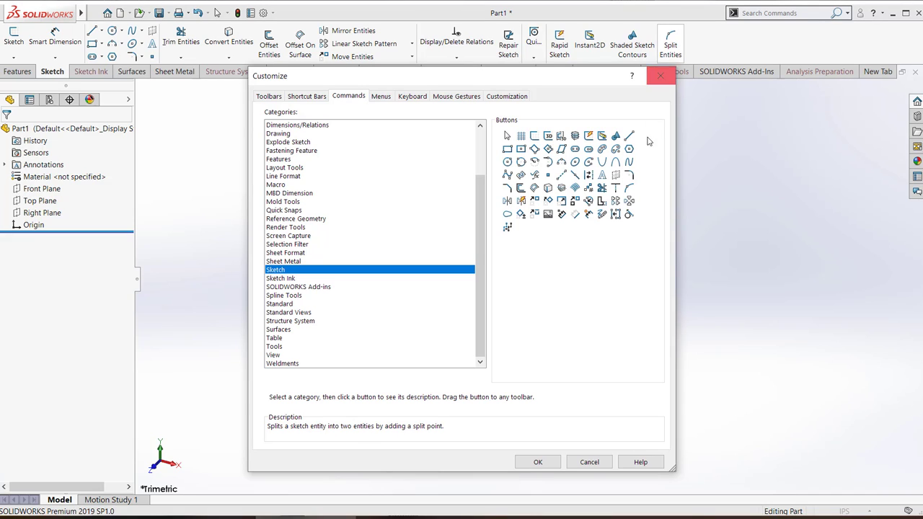
pyautogui.moveTo(589, 199)
pyautogui.mouseDown()
pyautogui.moveTo(647, 34)
pyautogui.moveTo(505, 49)
pyautogui.mouseUp()
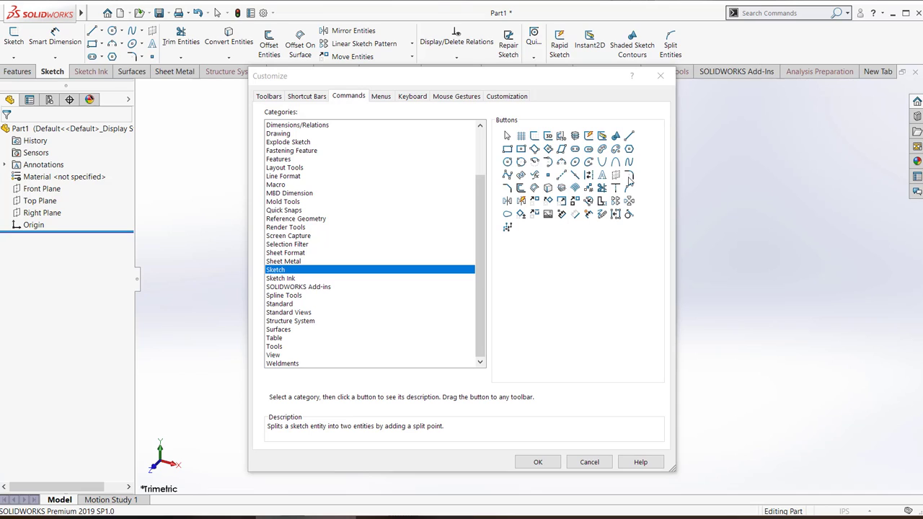
pyautogui.click(538, 463)
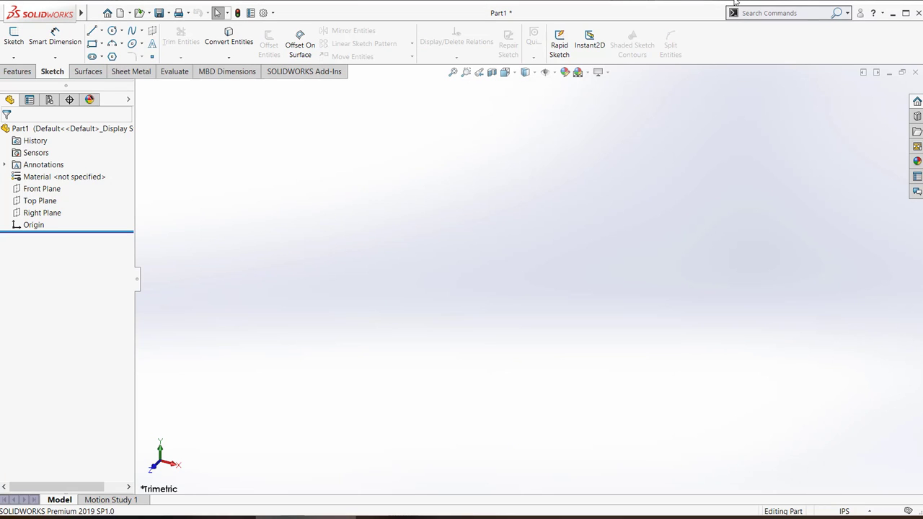
# Display the Surfaces command set and examine the Insert command categories, including the feature commands.
pyautogui.click(88, 71)
pyautogui.moveTo(46, 7)
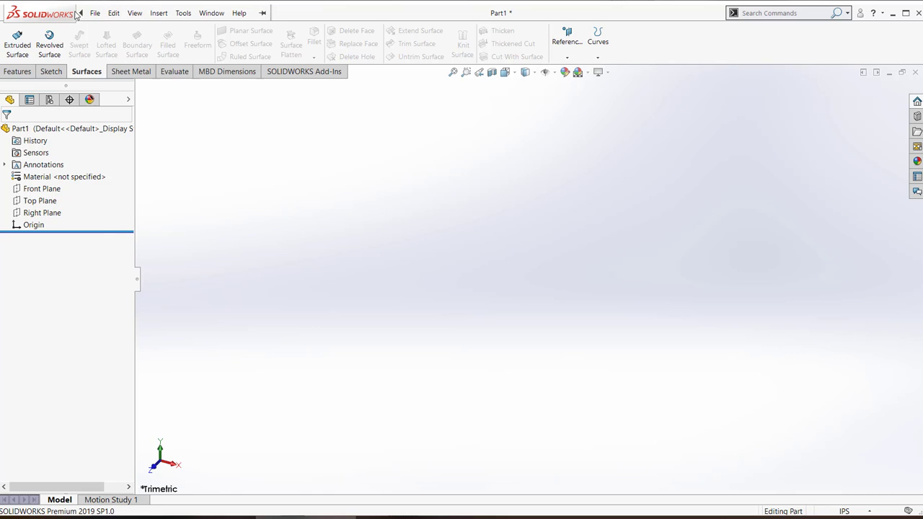
pyautogui.click(159, 13)
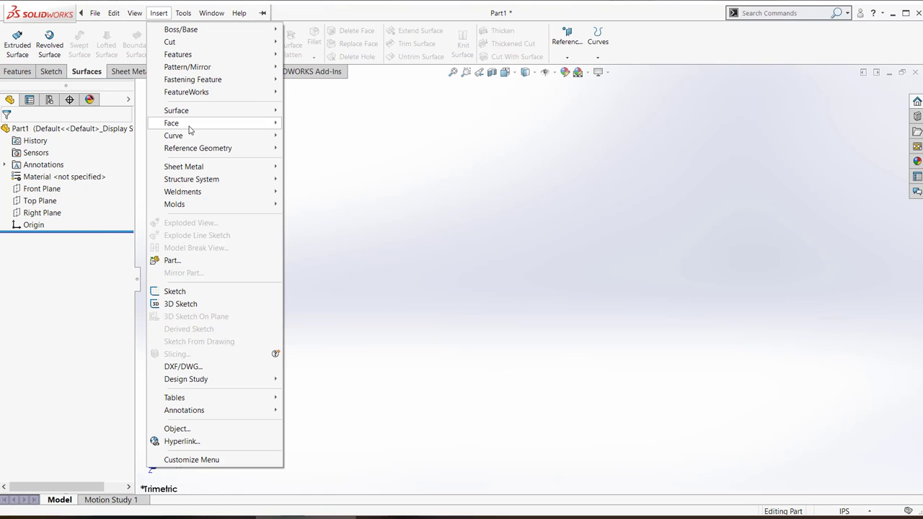
pyautogui.moveTo(218, 62)
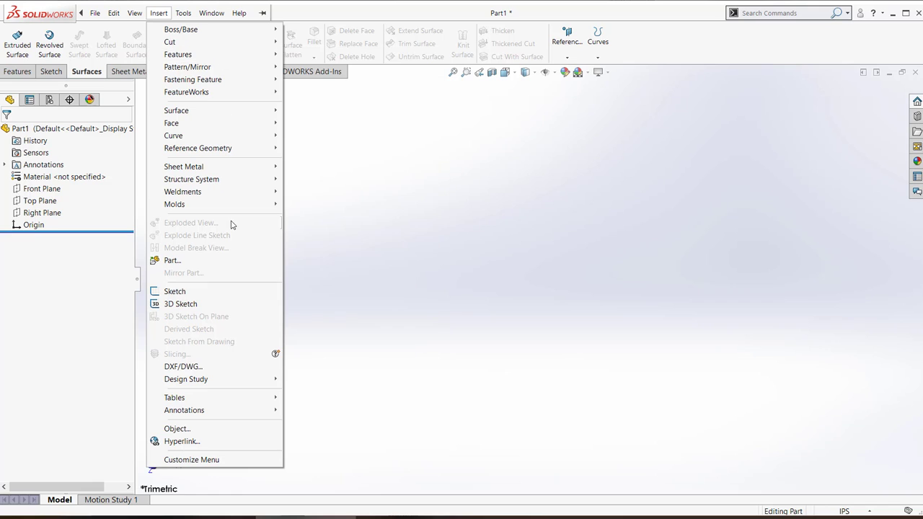
pyautogui.click(176, 9)
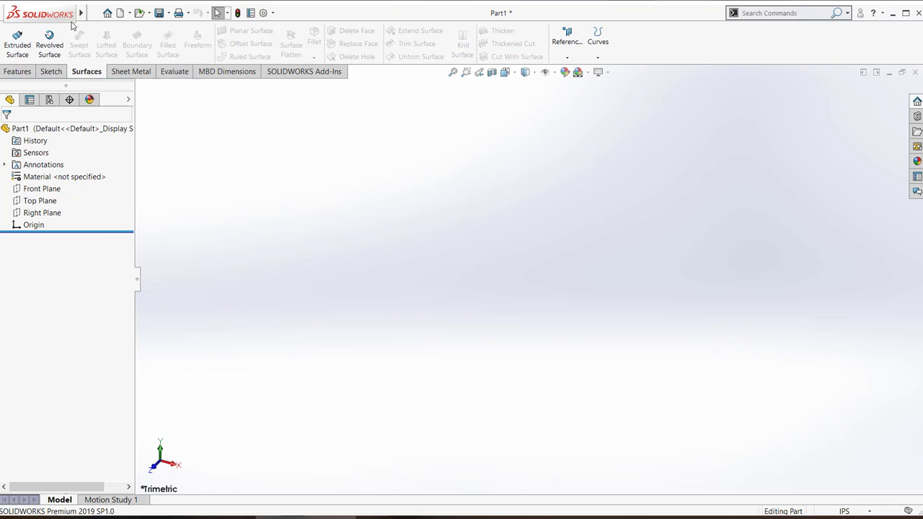
pyautogui.moveTo(46, 13)
pyautogui.click(95, 13)
pyautogui.moveTo(159, 13)
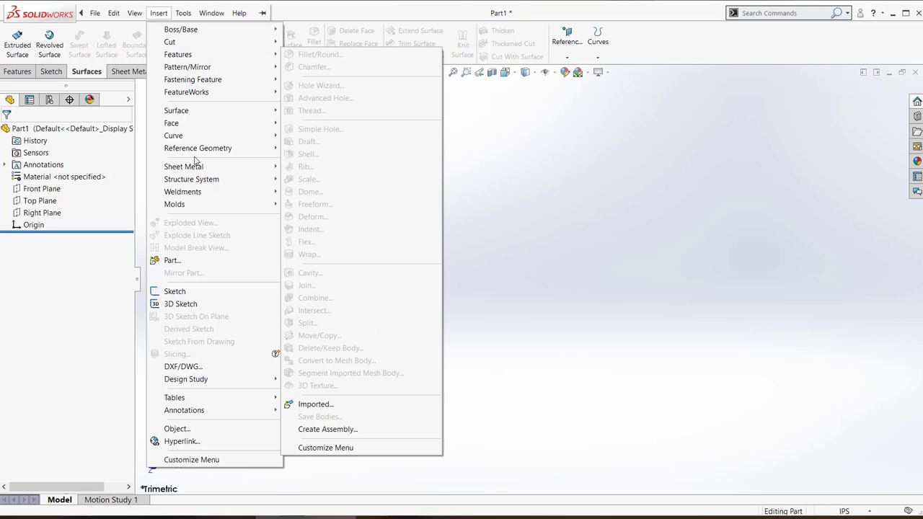
pyautogui.click(192, 6)
pyautogui.click(95, 13)
pyautogui.click(178, 4)
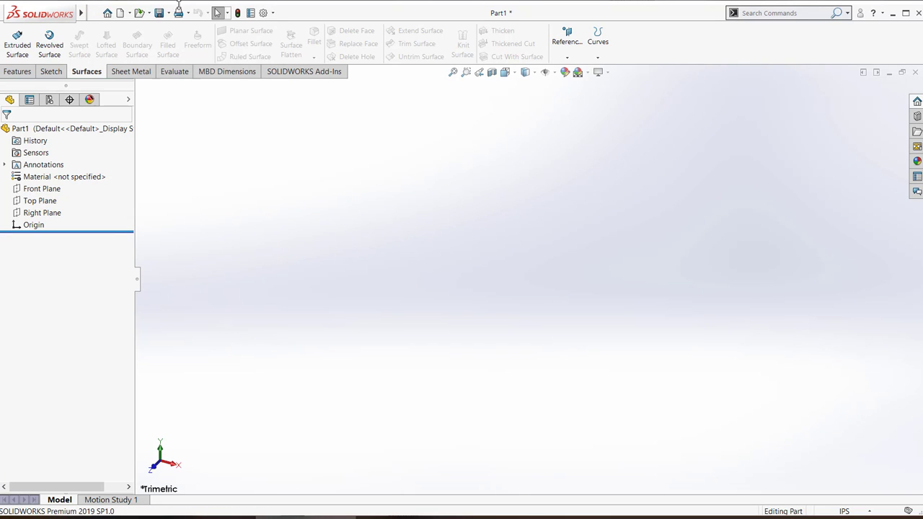
# Examine the Tools commands, from the Sketch, Blocks, Spline Tools and Dimensions groups down to Customize and Options.
pyautogui.click(172, 15)
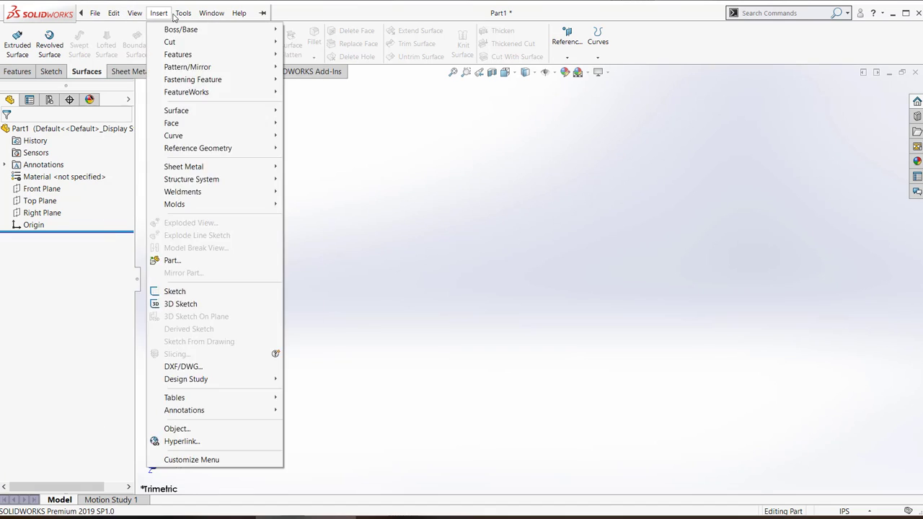
pyautogui.moveTo(182, 13)
pyautogui.moveTo(272, 319)
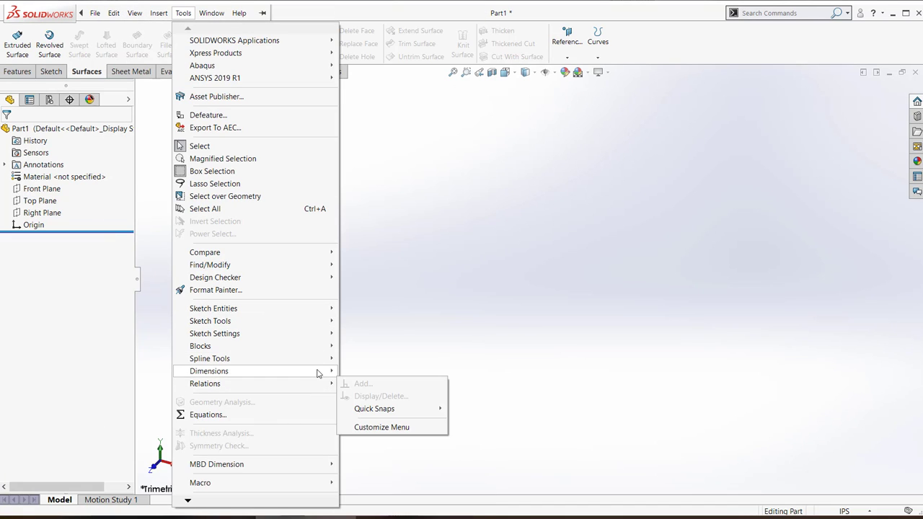
pyautogui.moveTo(318, 358)
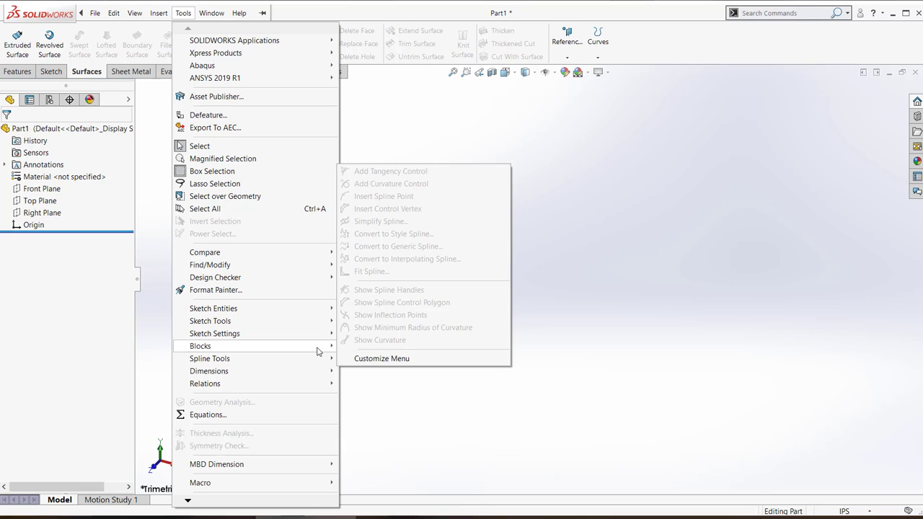
pyautogui.moveTo(326, 334)
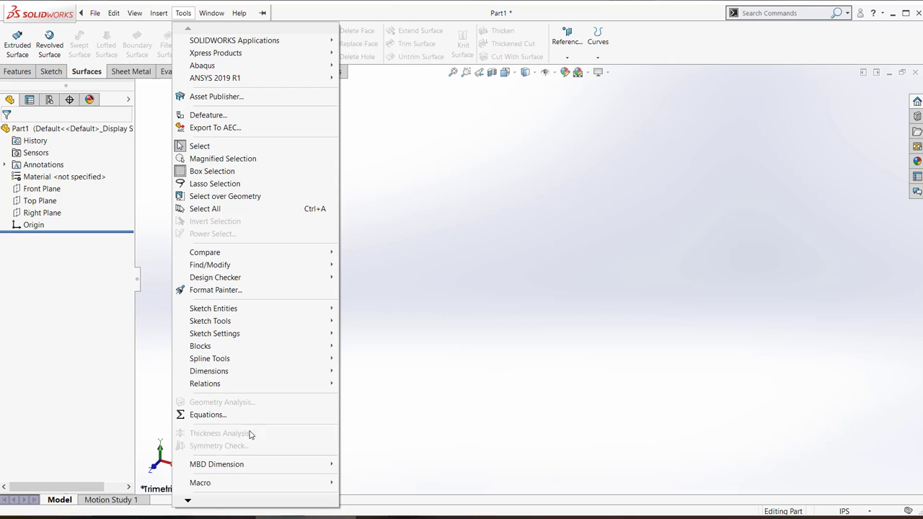
pyautogui.moveTo(197, 500)
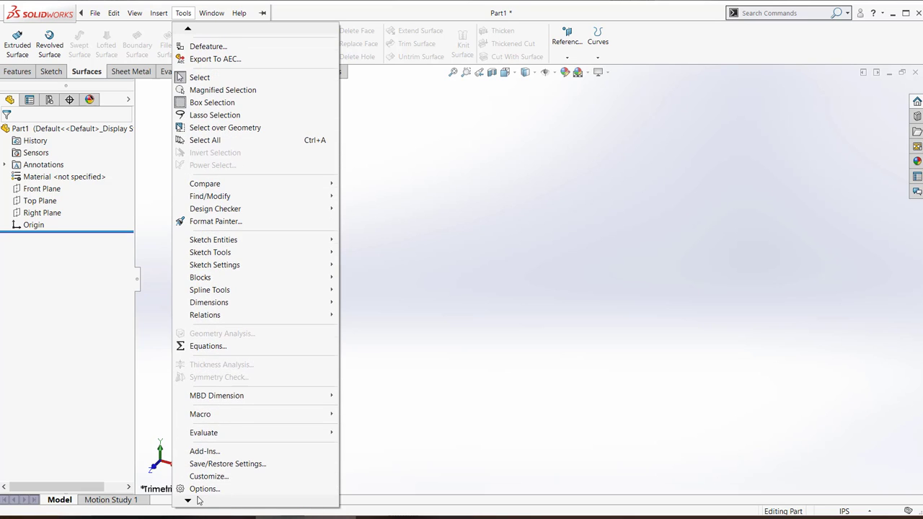